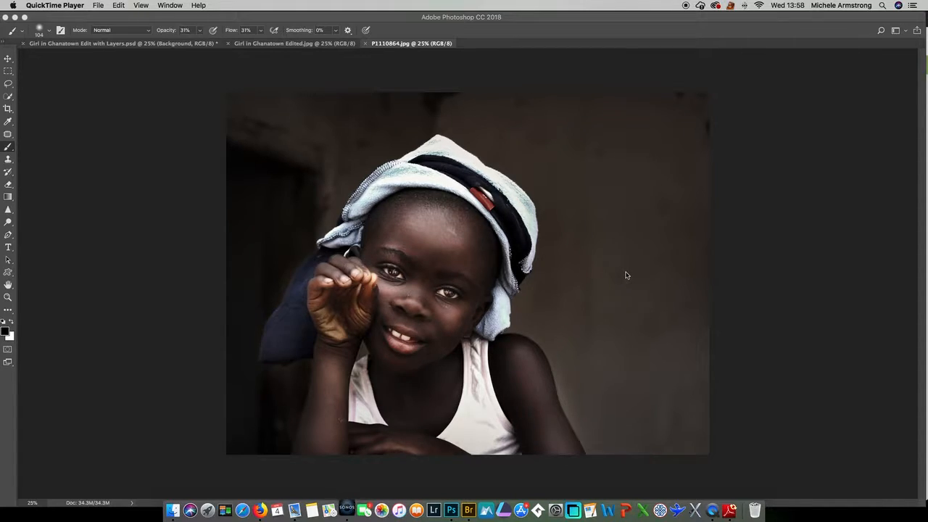
- View the edited JPG version of the portrait and switch to the layered document Girl in Ghanatown Edit with Layers.psd
left_click(298, 45)
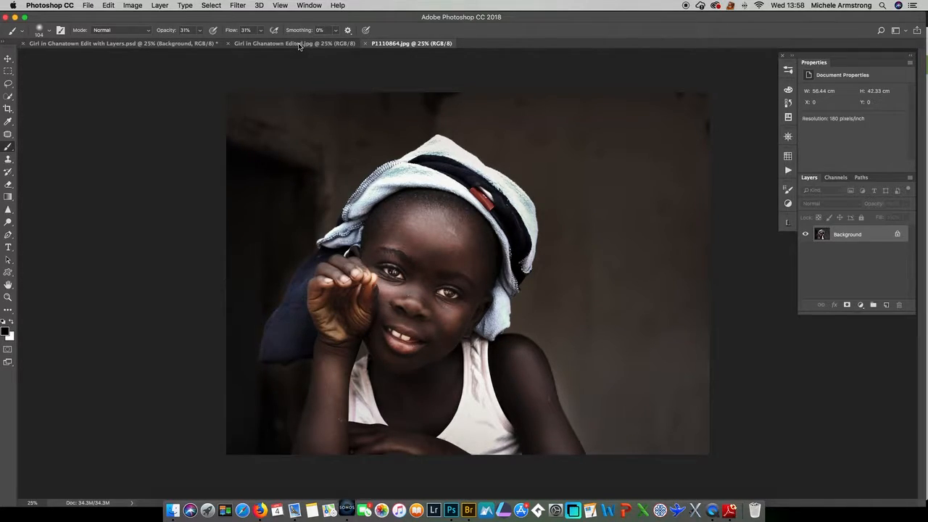
left_click(298, 45)
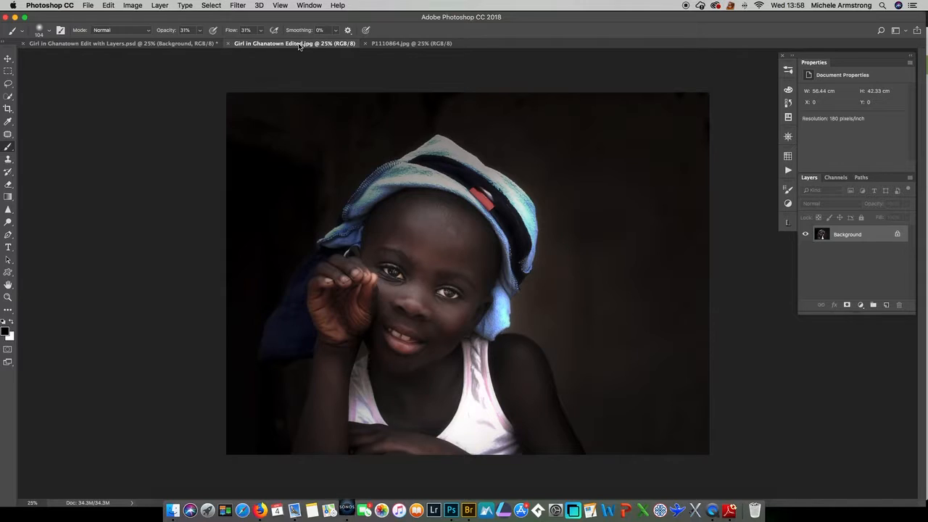
left_click(123, 44)
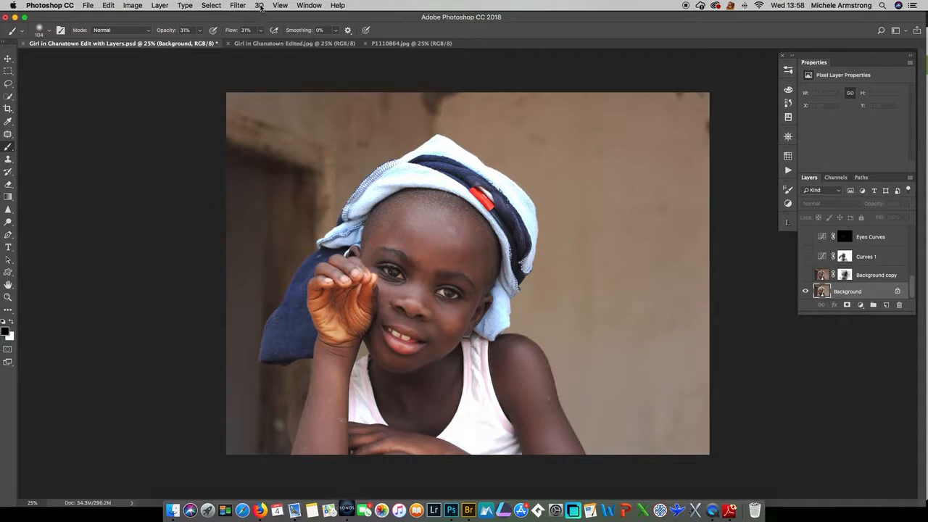
- Open the Background layer in the Camera Raw Filter, examine the face and eyes up close, and close the filter without adjustments
left_click(237, 6)
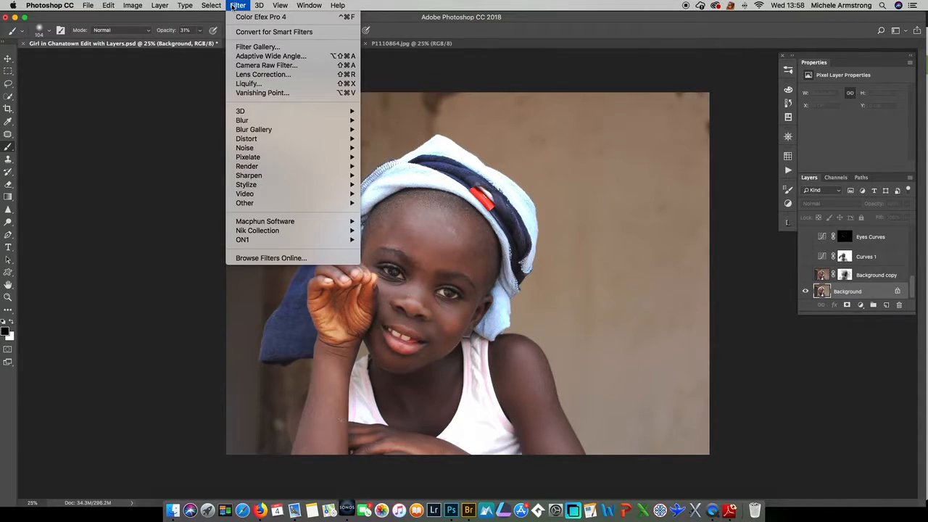
left_click(252, 69)
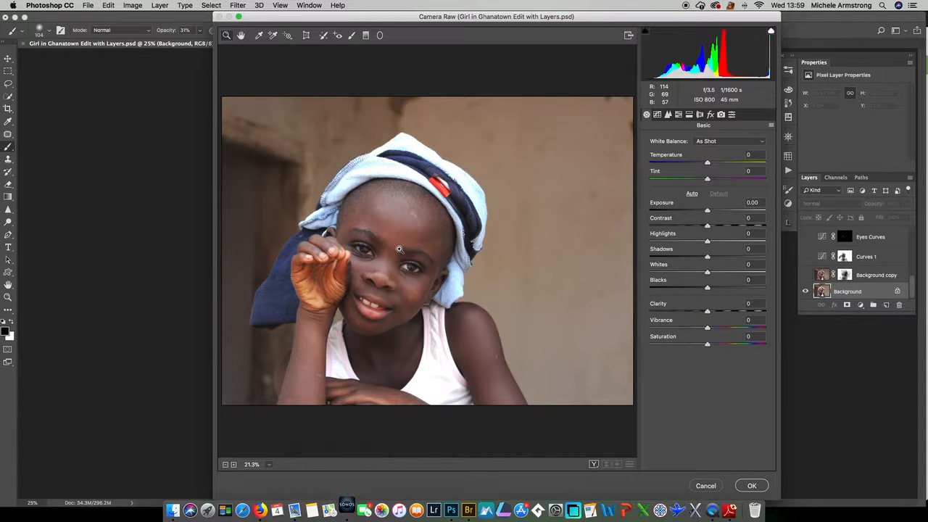
left_click(398, 249)
left_click(396, 257)
left_click(419, 243)
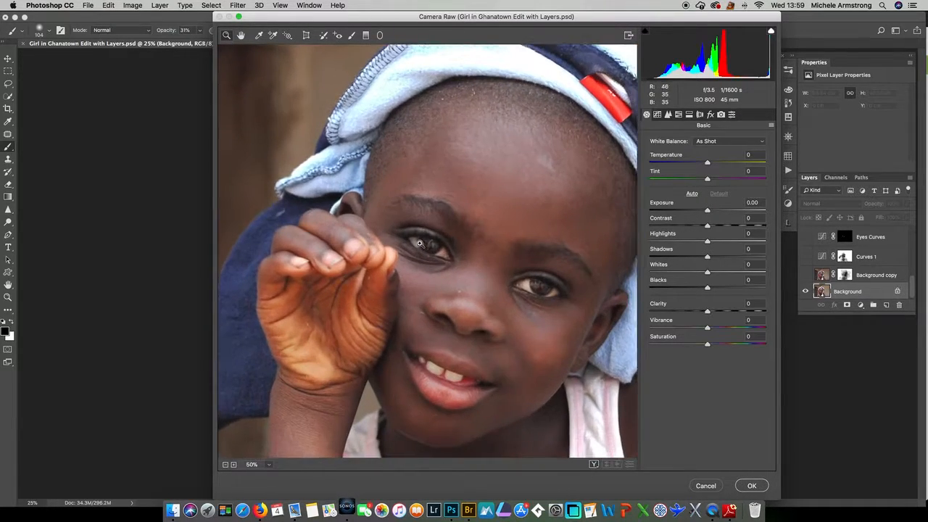
left_click(419, 243)
left_click(421, 249)
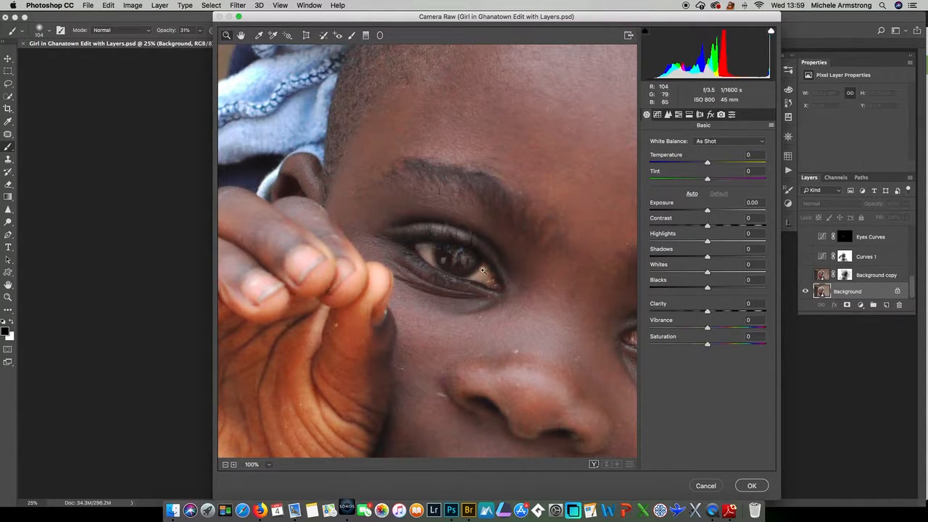
key("super+0")
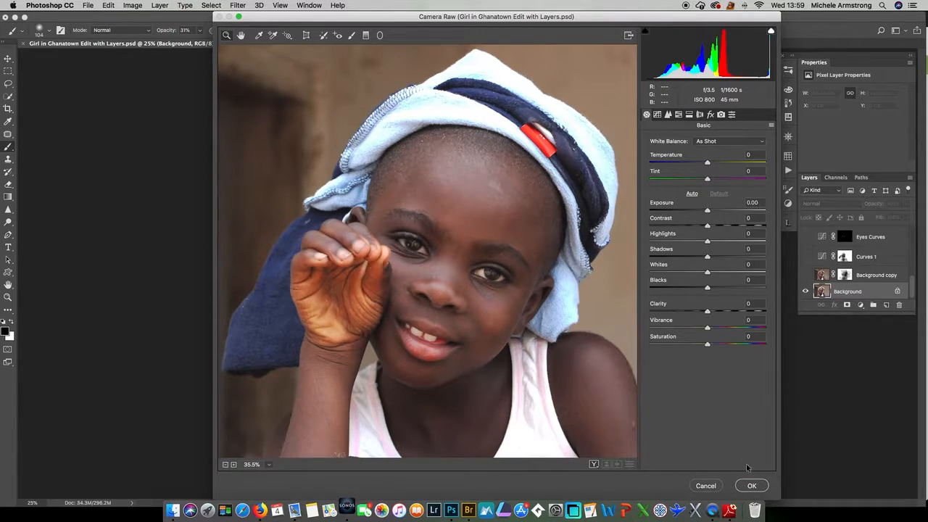
left_click(750, 485)
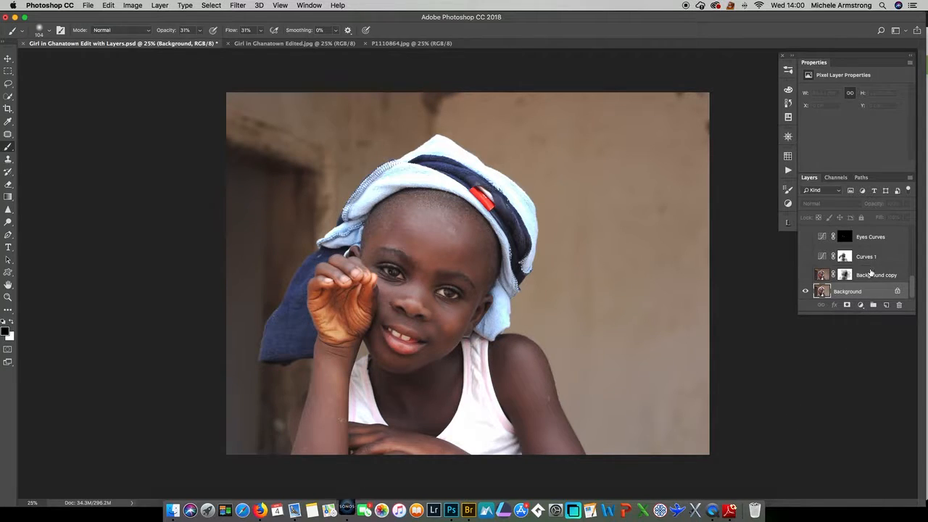
- Open the Background layer in the Nik Collection's Color Efex Pro 4 filter
mouse_move(912, 285)
left_mouse_down()
mouse_move(915, 238)
mouse_move(916, 298)
left_mouse_up()
left_click(237, 6)
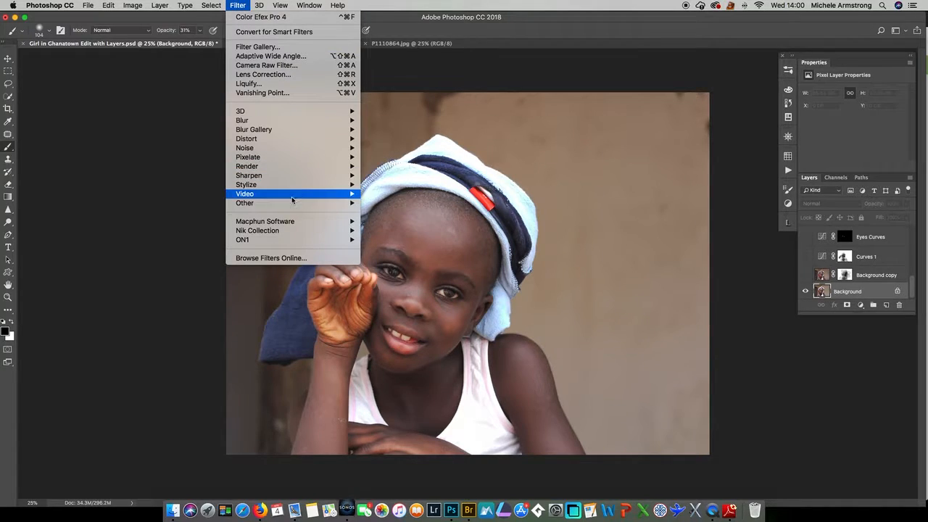
mouse_move(274, 232)
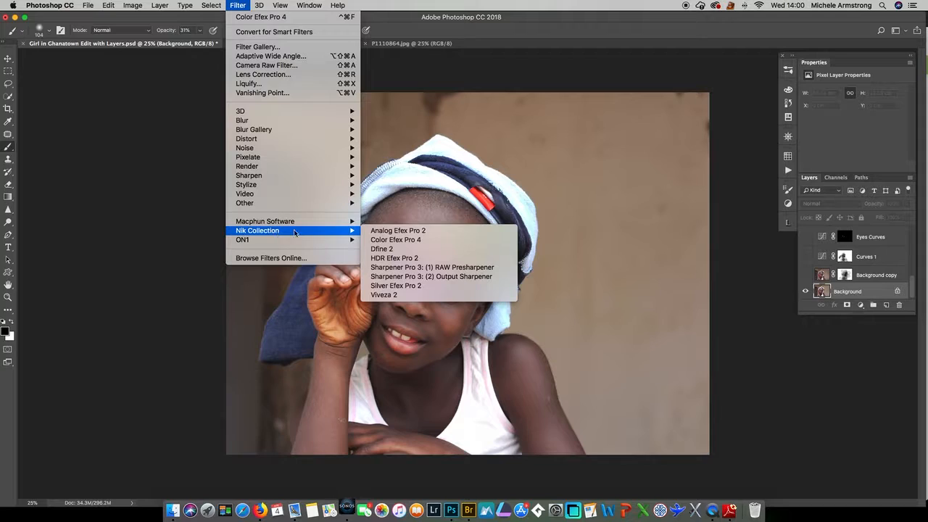
left_click(390, 241)
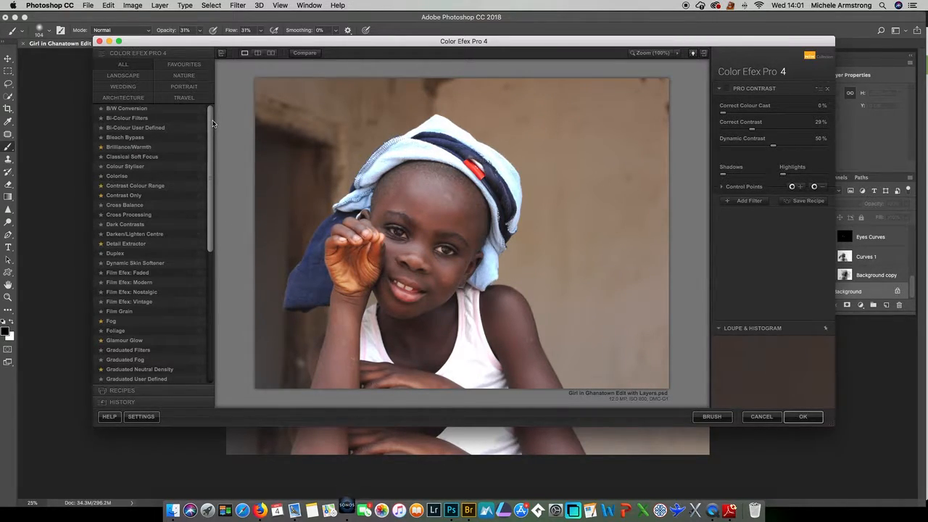
- Apply the Vignette Filter with its opacity set to 30% and compare the photo with and without the effect
left_click_drag(210, 124, 226, 257)
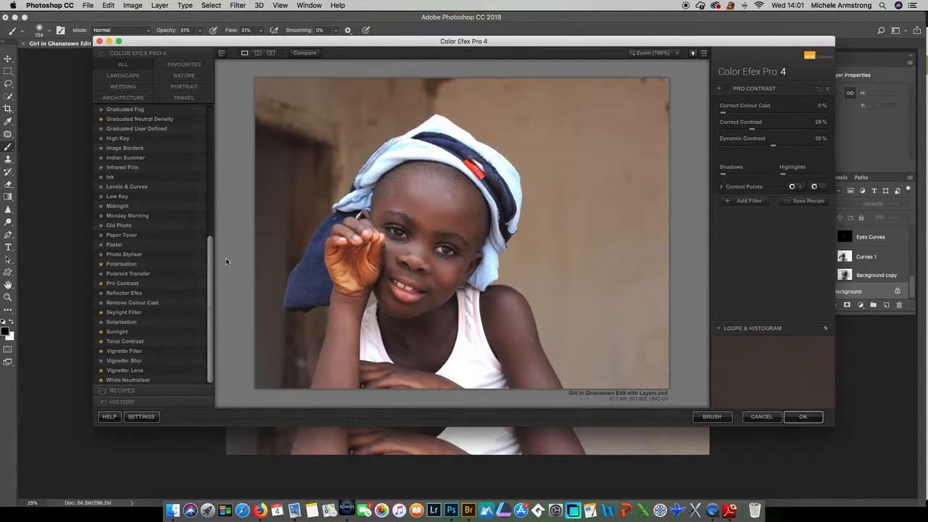
left_click(125, 352)
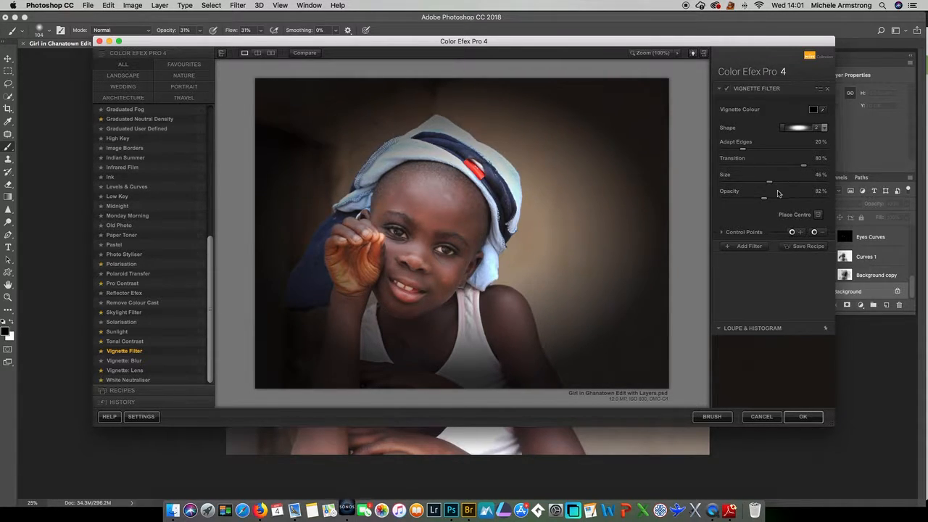
left_click_drag(765, 202, 739, 202)
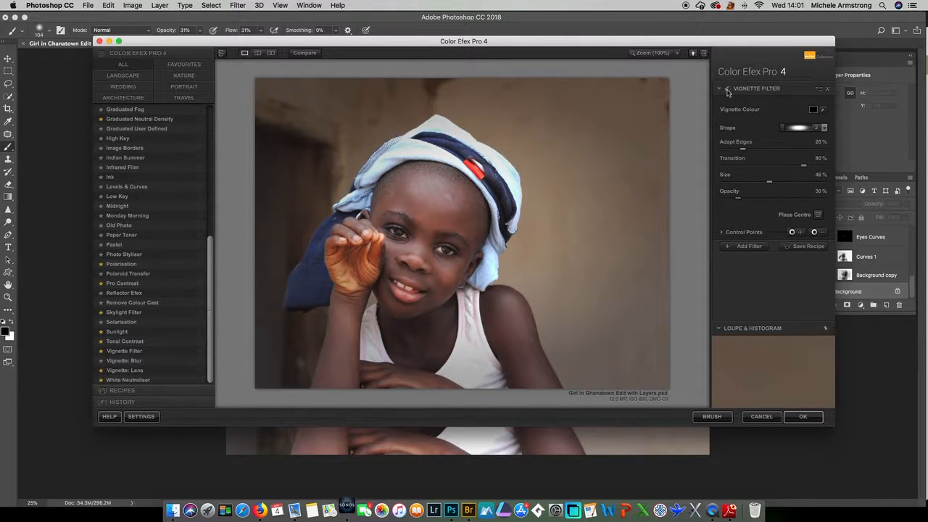
left_click(728, 90)
left_click(728, 90)
left_click(728, 89)
left_click(728, 89)
- Add a Pro Contrast filter with Dynamic Contrast at 42% and compare the photo with and without it
left_click(747, 247)
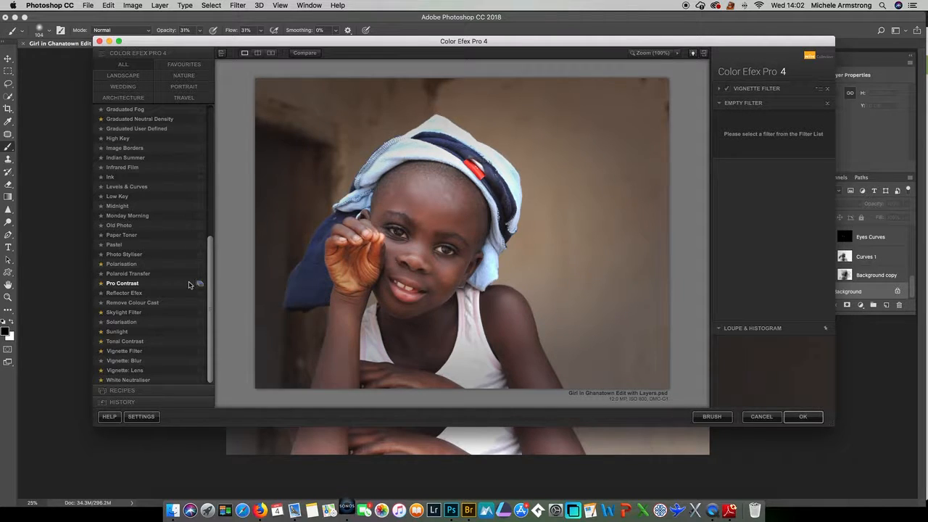
left_click(122, 284)
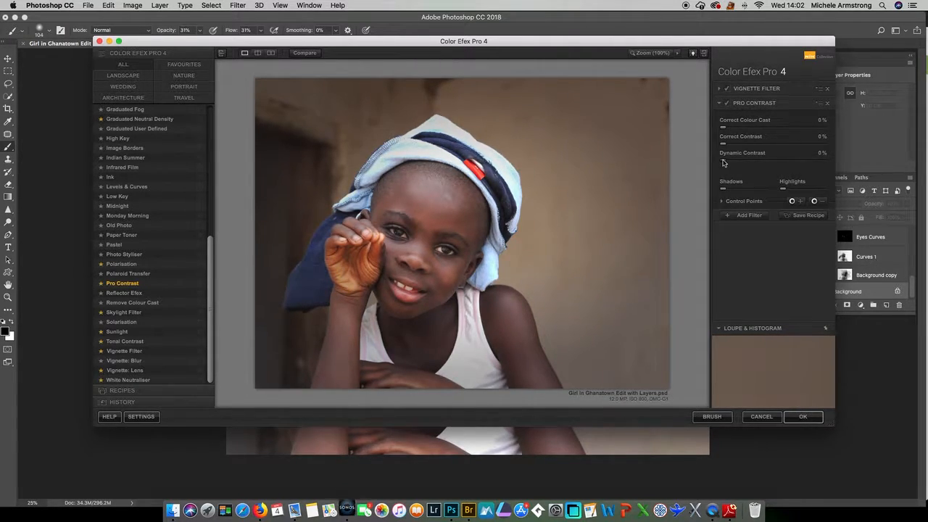
left_click_drag(723, 163, 765, 163)
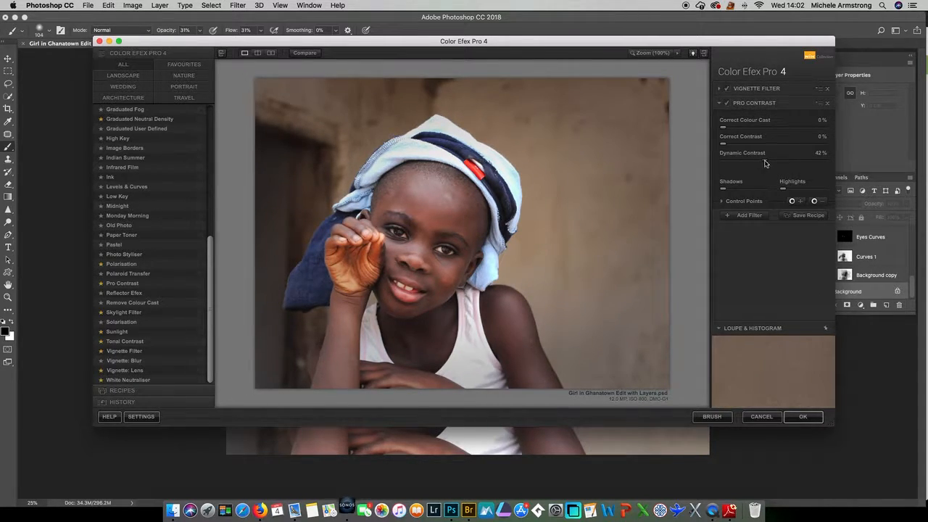
left_click(727, 104)
left_click(727, 103)
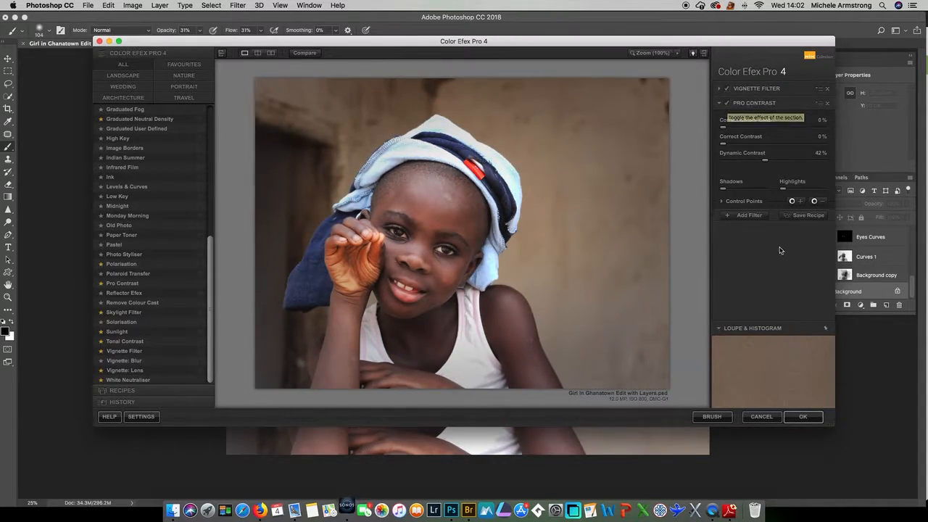
- Add a Detail Extractor filter to the stack with the Detail Extractor amount at 25%
left_click(743, 217)
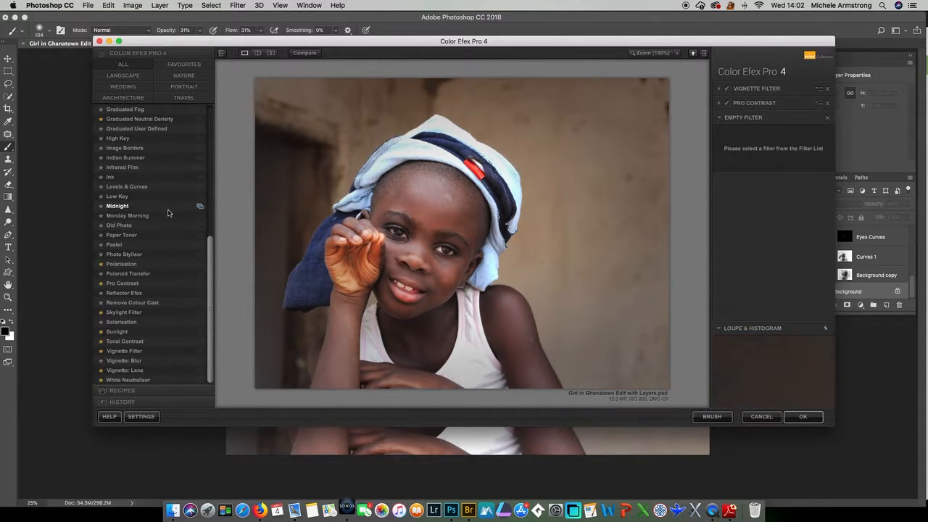
left_click_drag(209, 281, 203, 205)
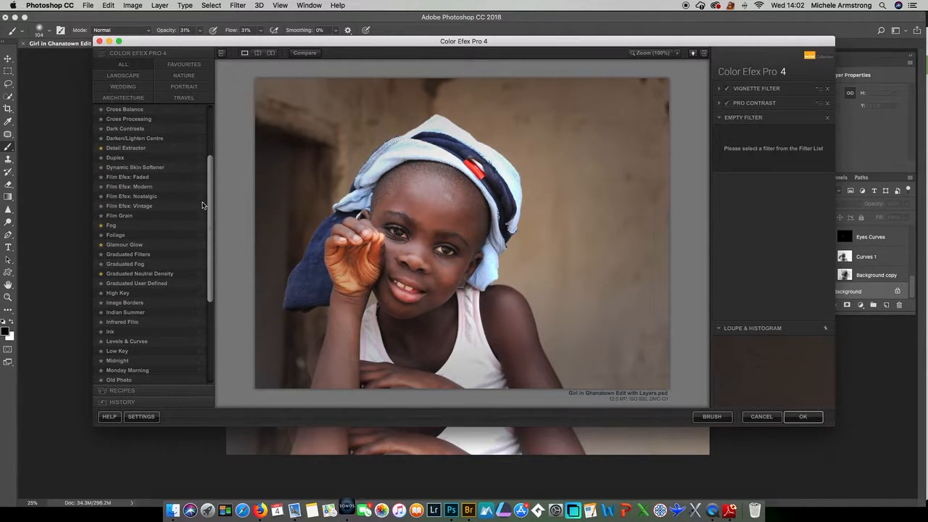
left_click(129, 151)
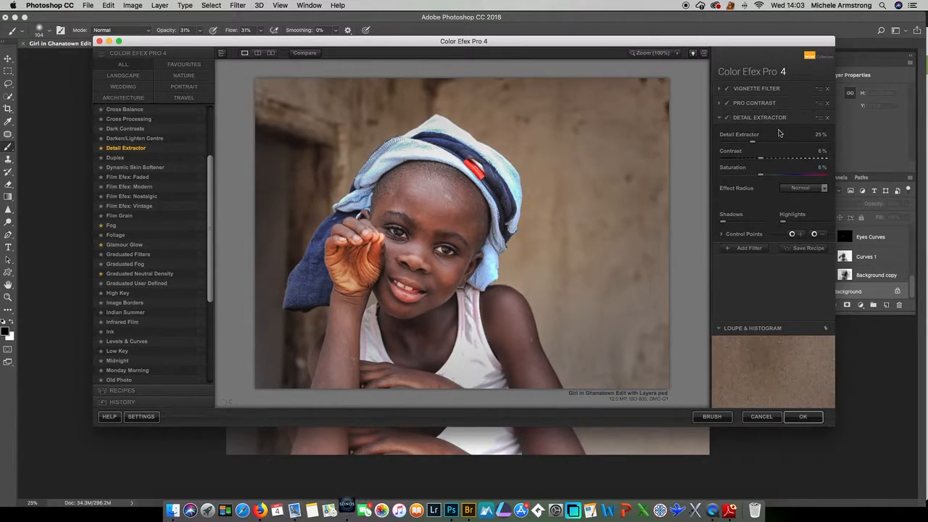
mouse_move(752, 145)
left_mouse_down()
mouse_move(828, 146)
mouse_move(735, 146)
mouse_move(752, 147)
left_mouse_up()
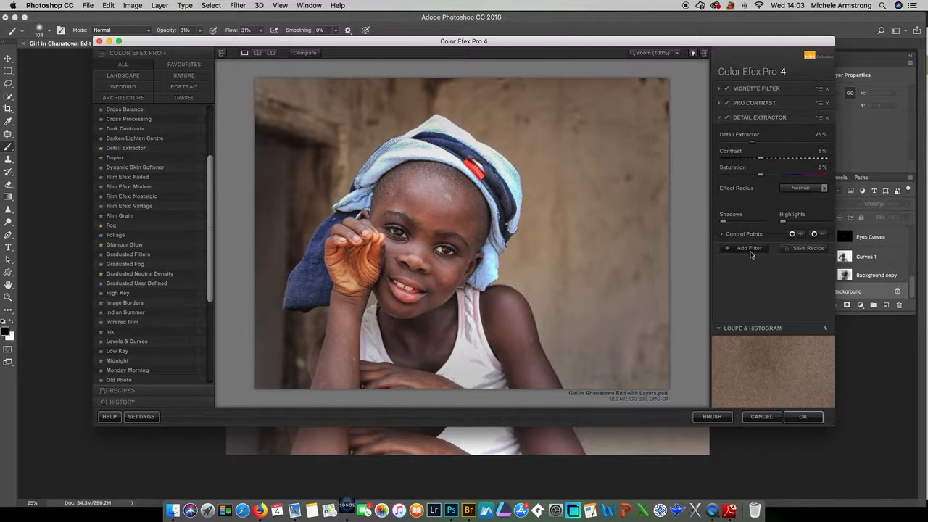
- Add a Brilliance/Warmth filter with Warmth at 20% and apply the whole filter stack to the photo
left_click(750, 248)
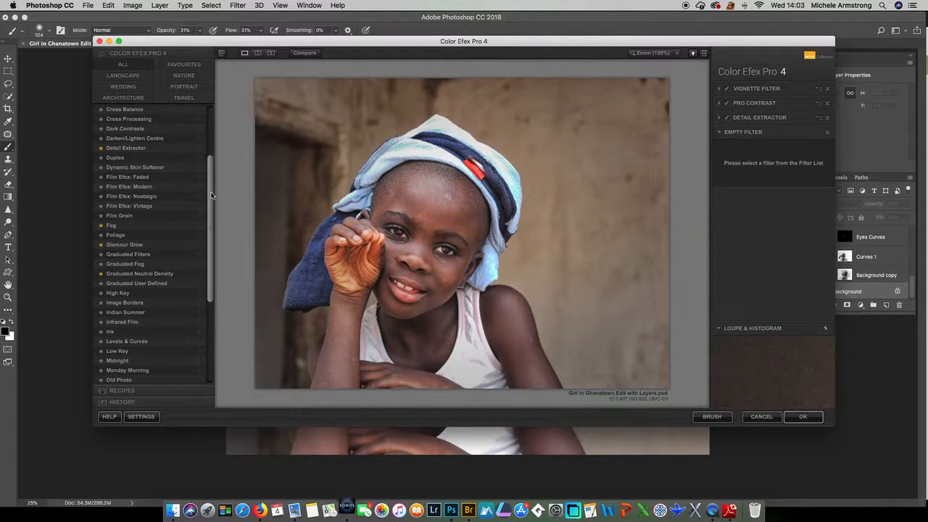
left_click_drag(211, 194, 209, 145)
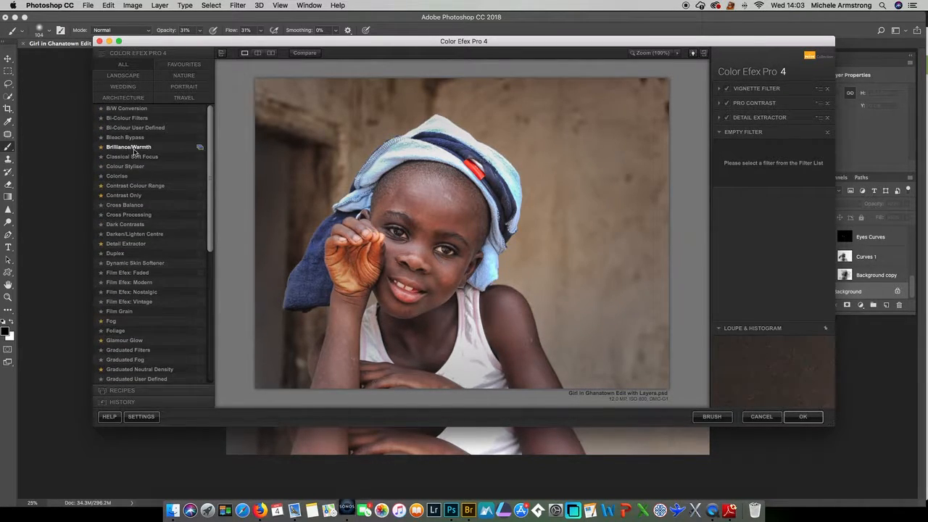
left_click(131, 147)
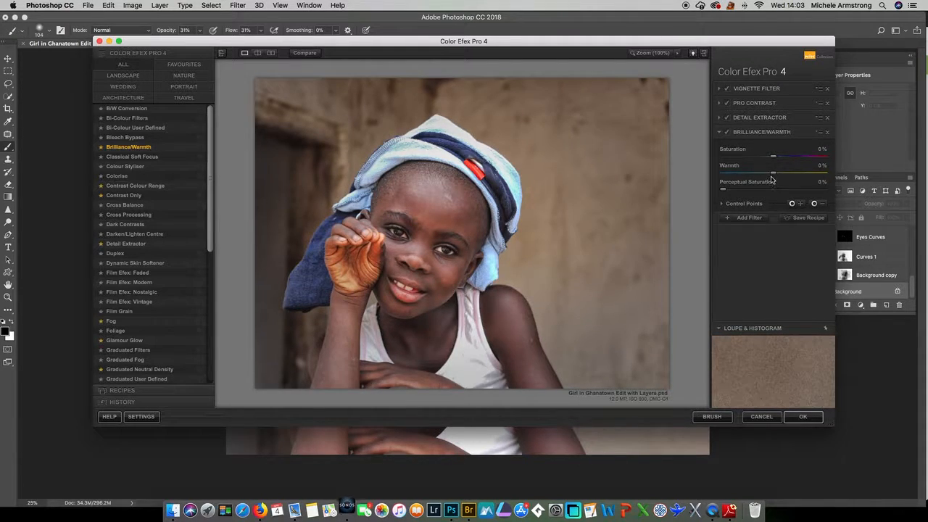
left_click_drag(775, 176, 783, 176)
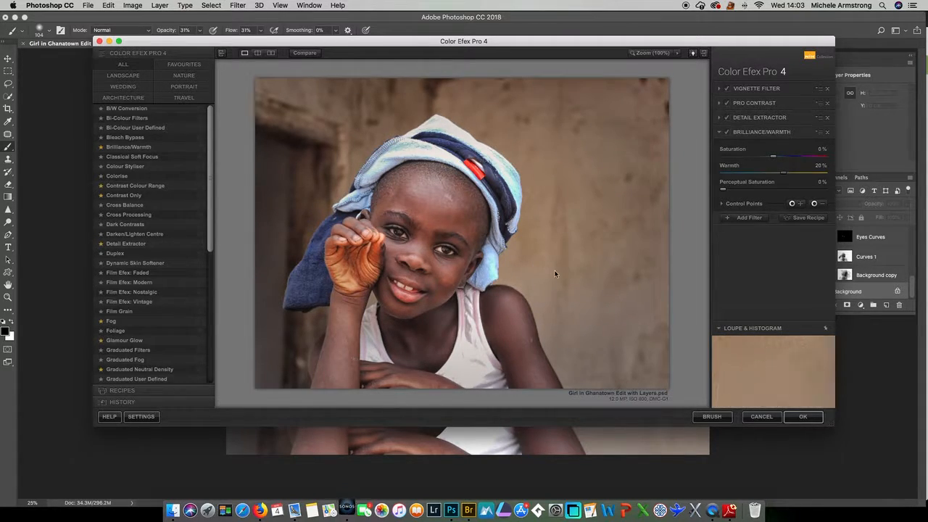
left_click(804, 418)
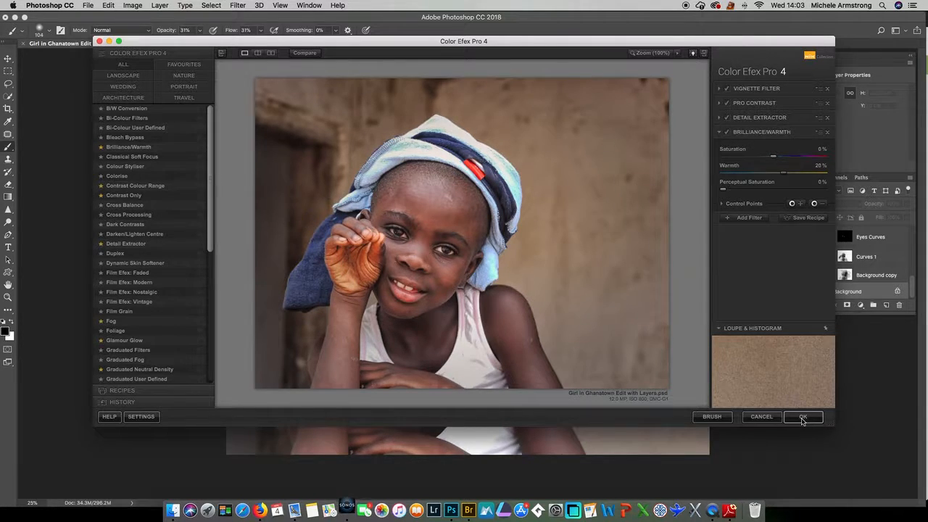